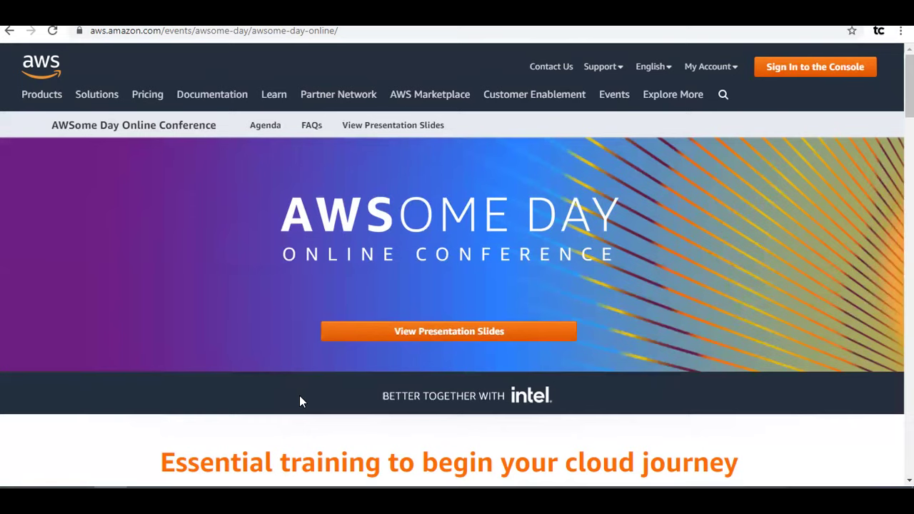
Open the Amazon Web Services email about the USD25 AWS credits in Gmail and copy its promotion code
key(ctrl+Tab)
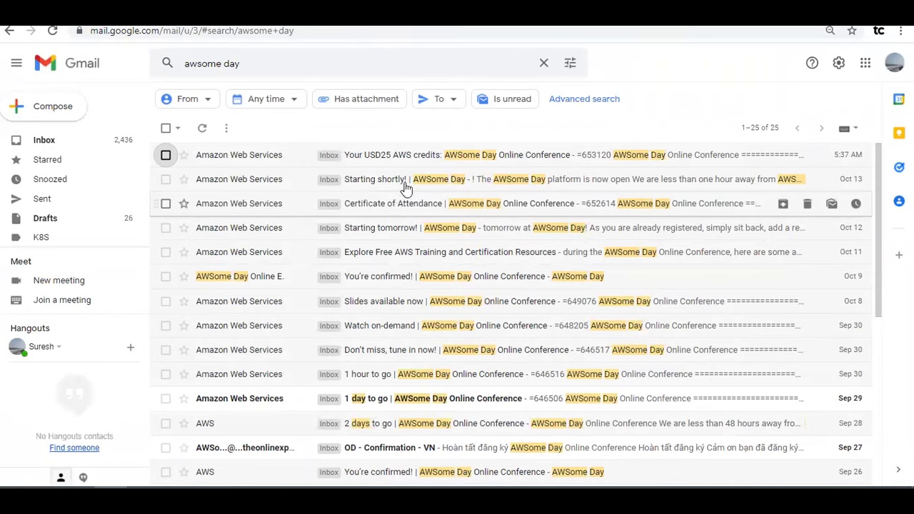
click(405, 161)
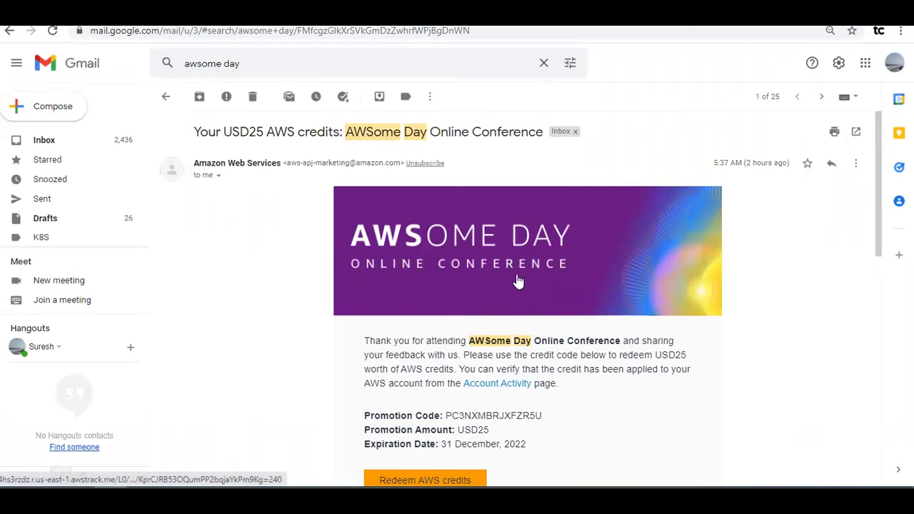
scroll(592, 243, down, 2)
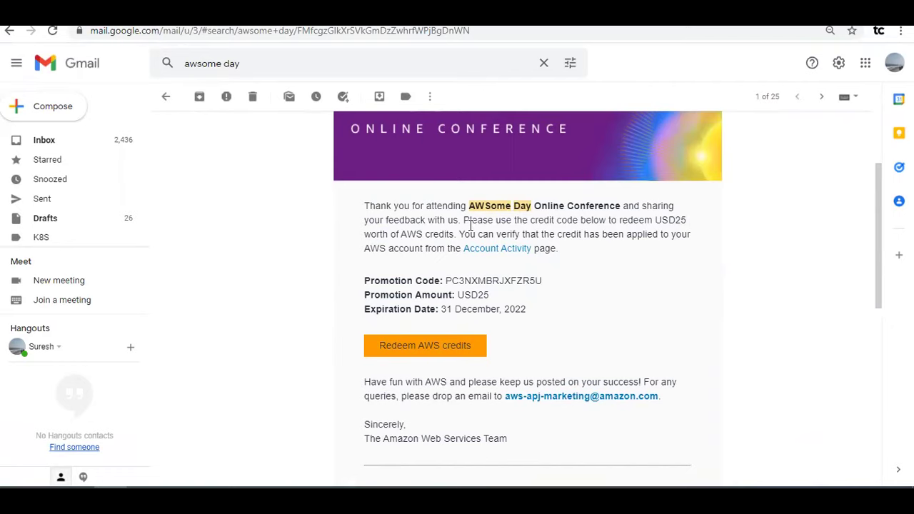
drag(663, 223, 683, 223)
drag(446, 281, 548, 285)
key(ctrl+c)
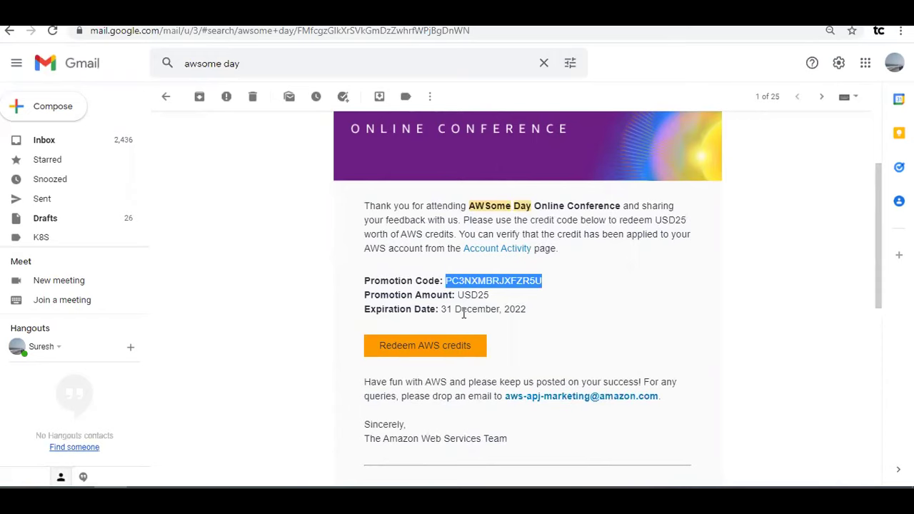
Switch to the AWS Management Console and open the Credits page of the Billing service
click(508, 41)
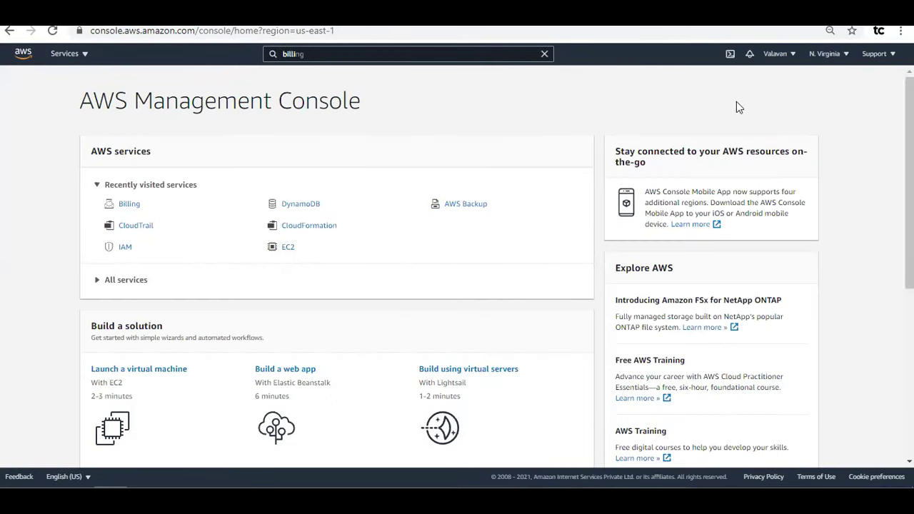
click(775, 60)
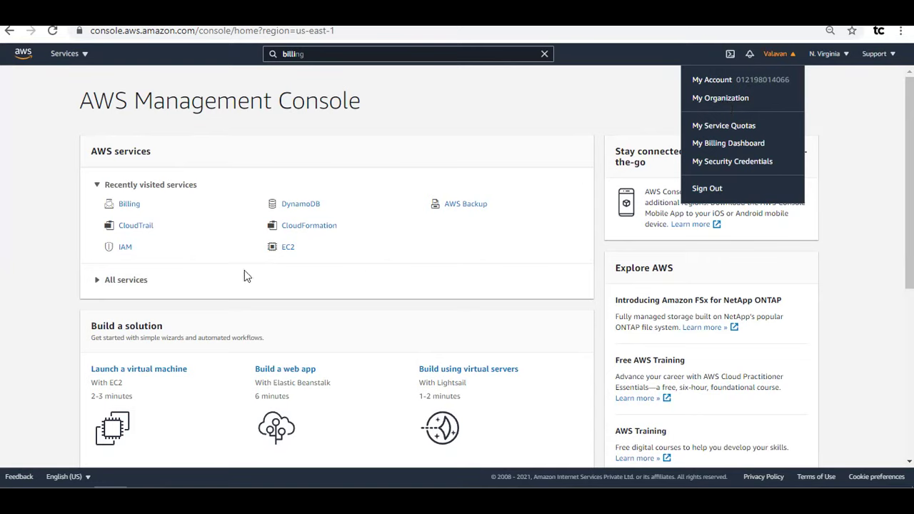
click(130, 206)
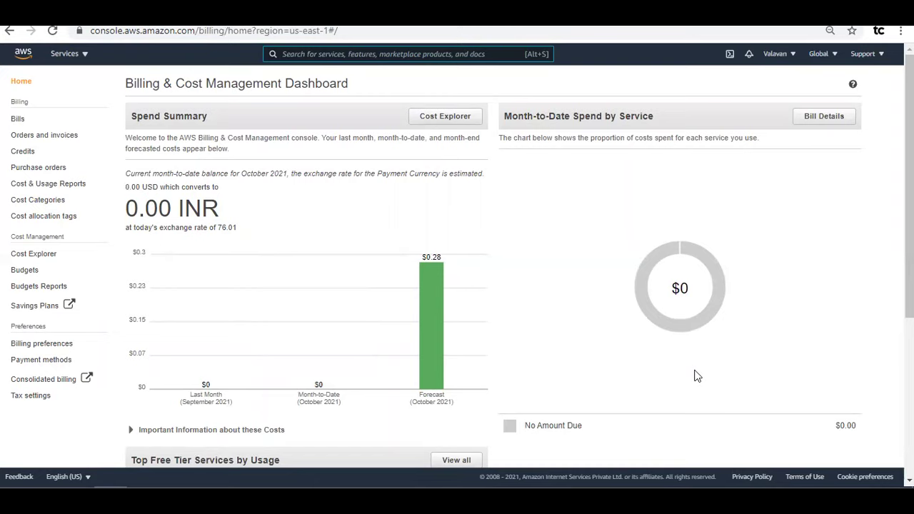
click(23, 157)
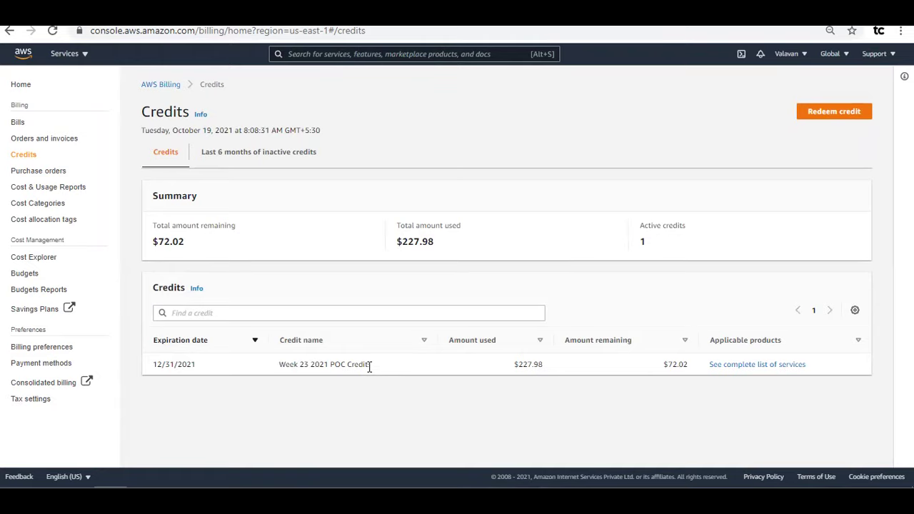
click(256, 179)
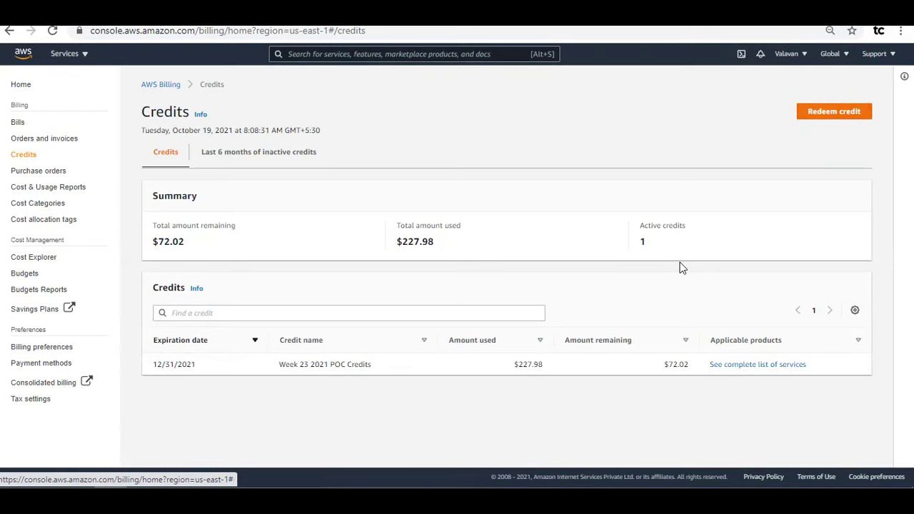
Redeem a new credit by pasting the copied promotion code and entering the security code from the captcha image
click(827, 116)
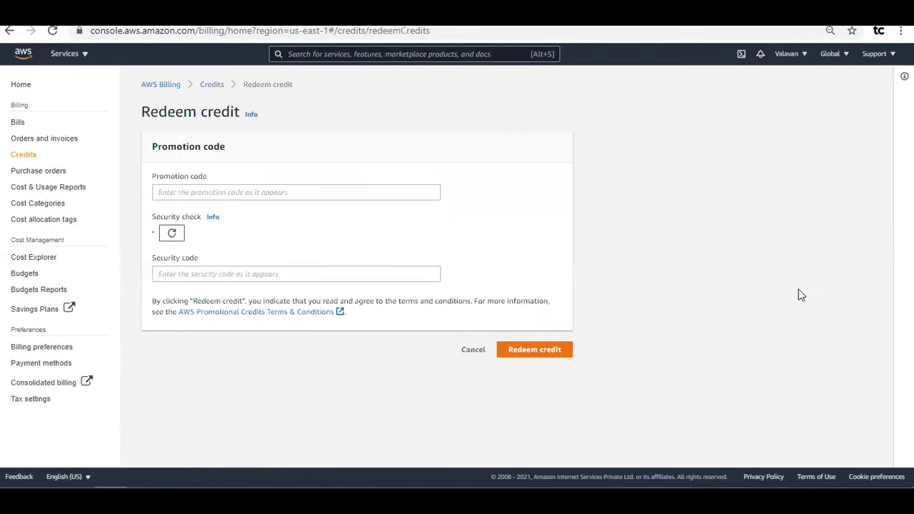
click(176, 193)
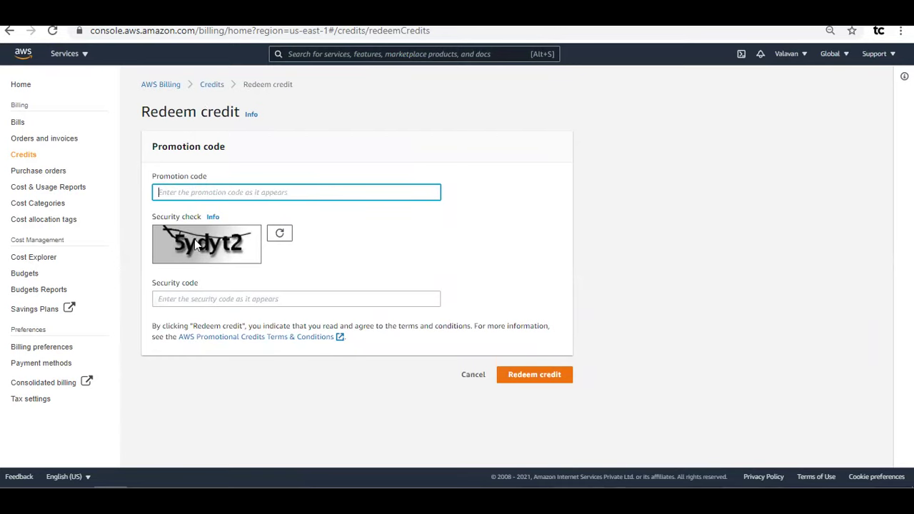
key(ctrl+v)
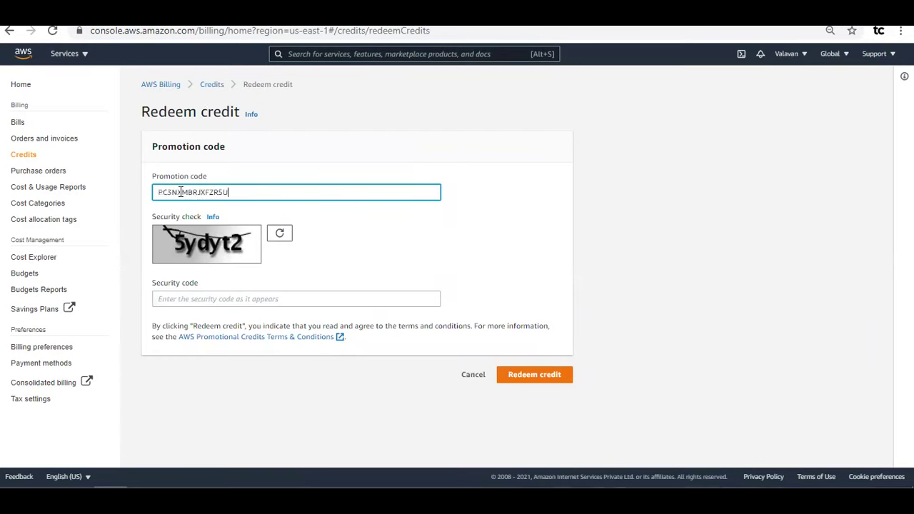
click(186, 298)
text(5y)
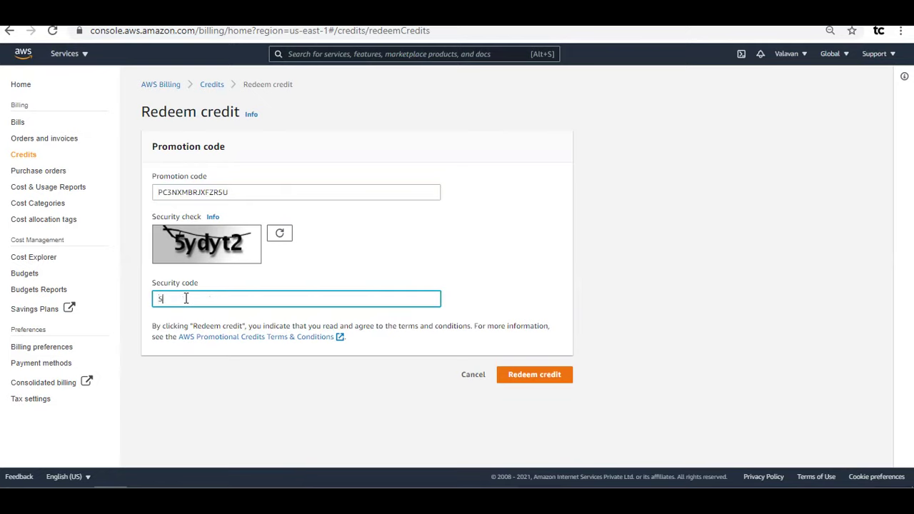
text(yt2)
click(553, 386)
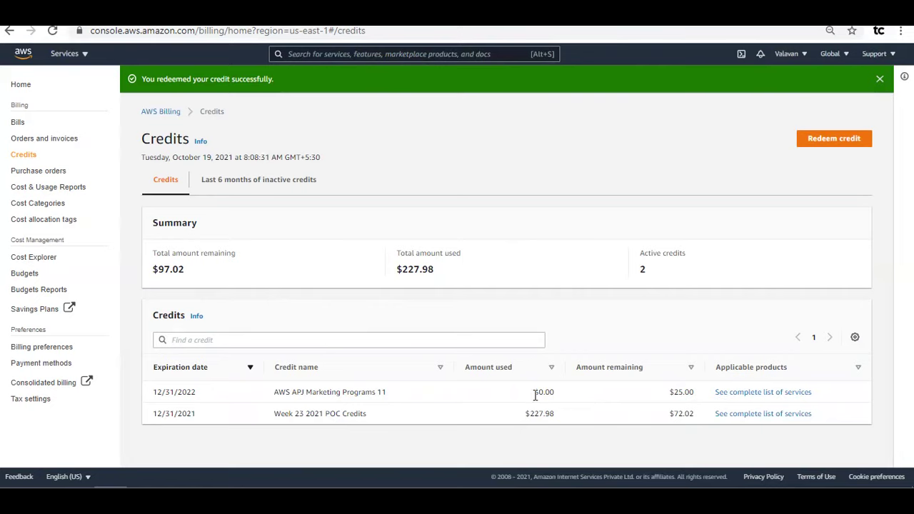
Review the expiration date of the AWS APJ Marketing Programs 11 credit and the complete list of services a credit covers
drag(195, 392, 157, 391)
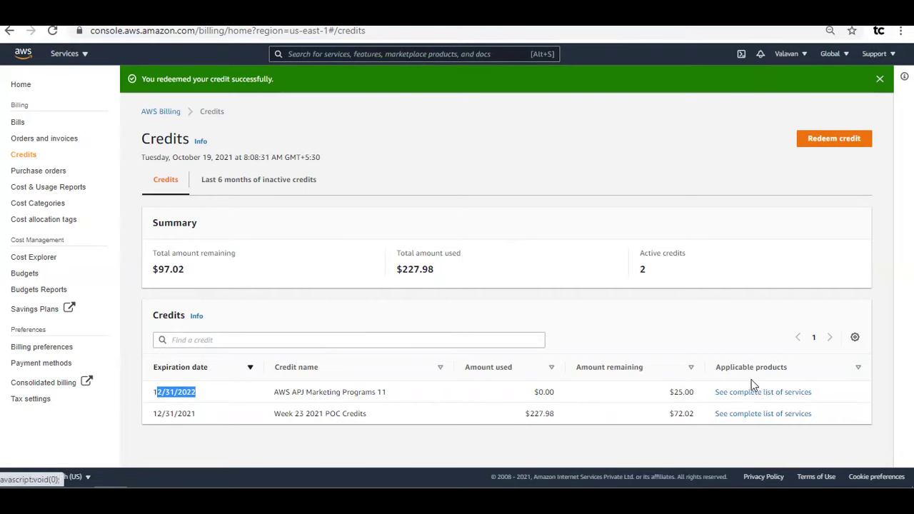
click(806, 412)
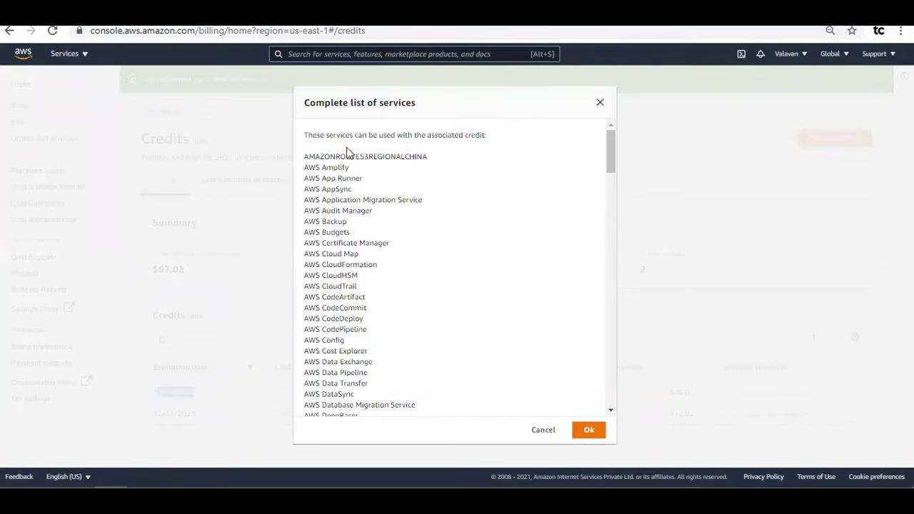
drag(609, 158, 603, 251)
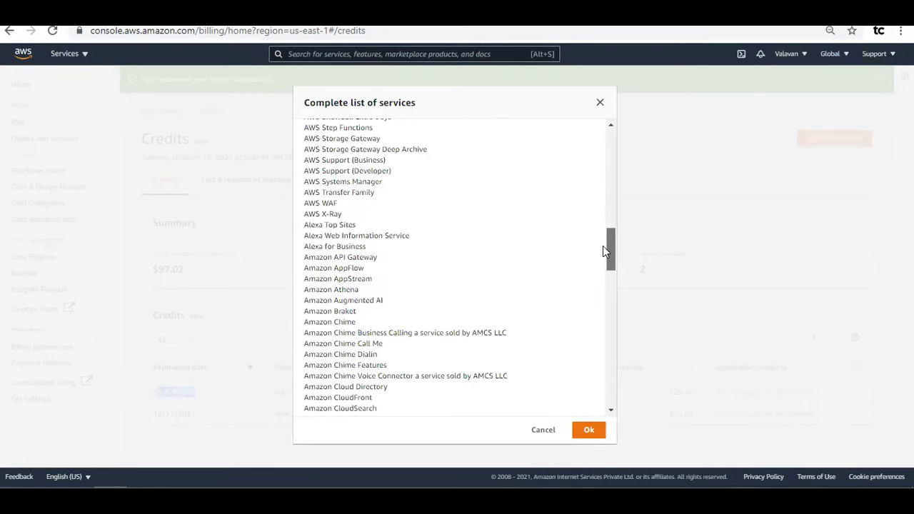
drag(603, 250, 609, 149)
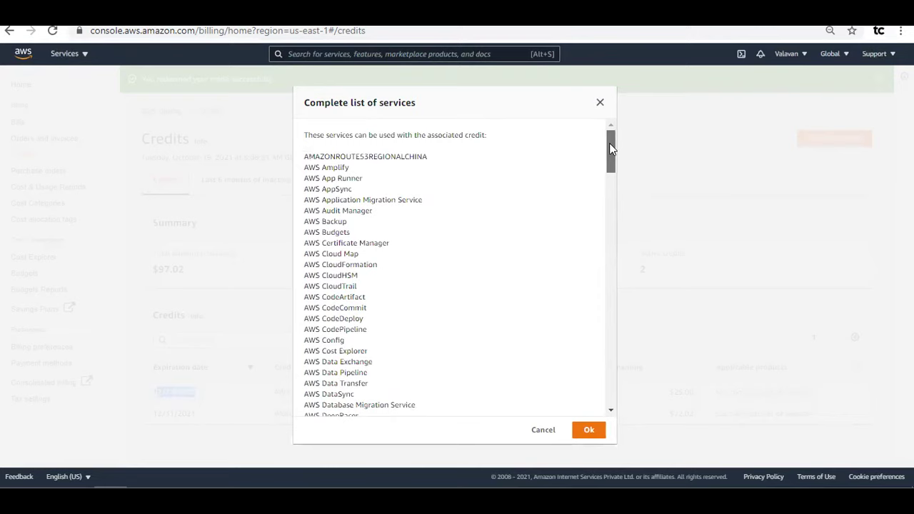
mouse_move(610, 148)
mouse_down()
mouse_move(612, 159)
mouse_move(614, 140)
mouse_up()
drag(611, 152, 581, 128)
click(589, 430)
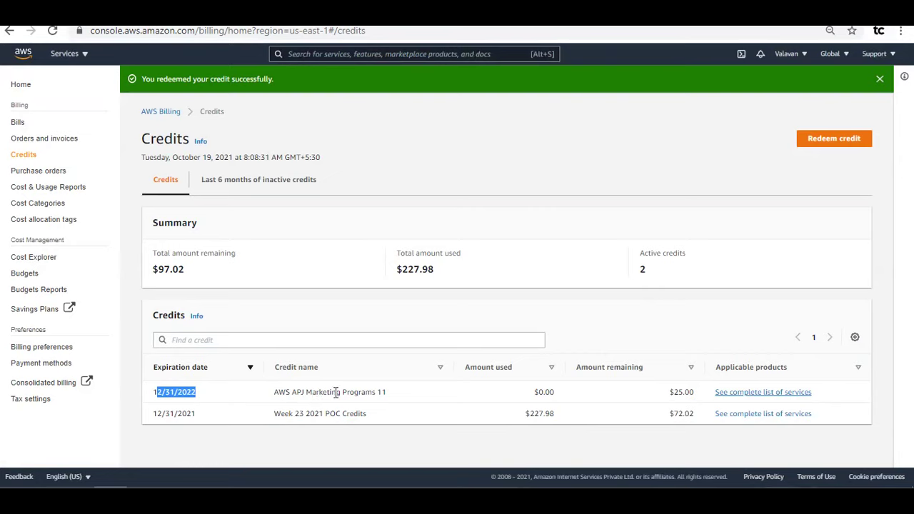
Show the September 2021 bill and expand its Credits section to read which services had credits applied
click(18, 122)
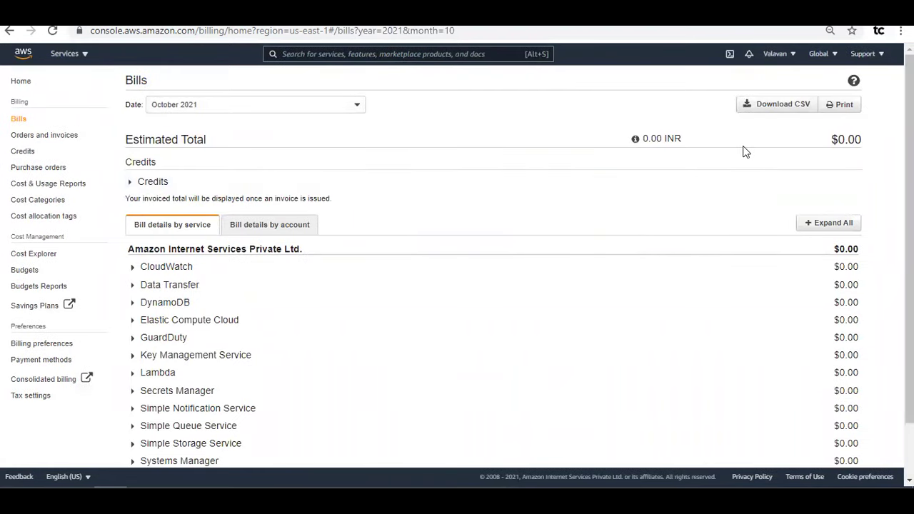
click(221, 104)
click(182, 136)
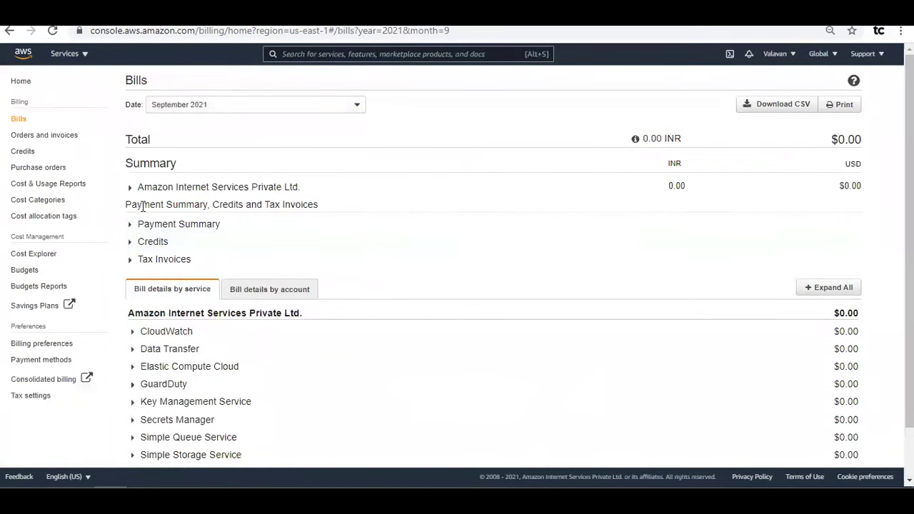
click(132, 243)
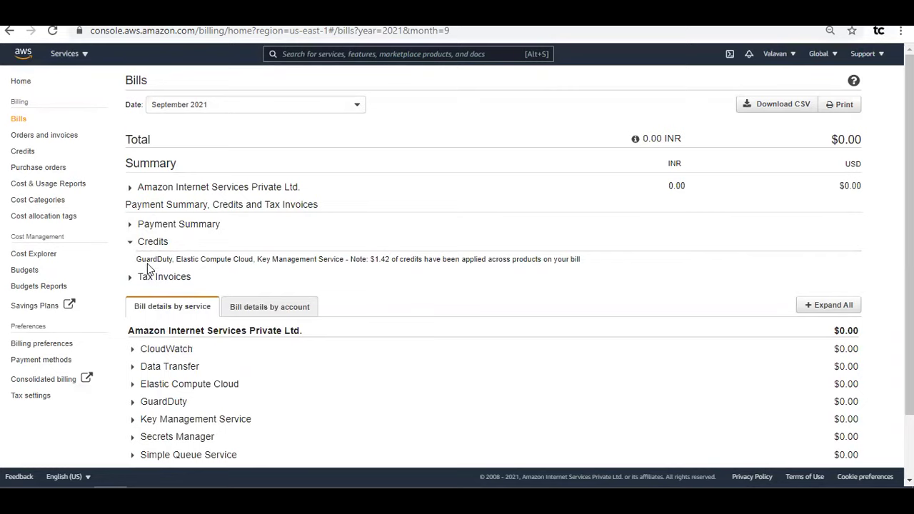
drag(138, 259, 233, 260)
Expand the Elastic Compute Cloud charges in the bill details by service and check the No Region amount
scroll(317, 307, down, 1)
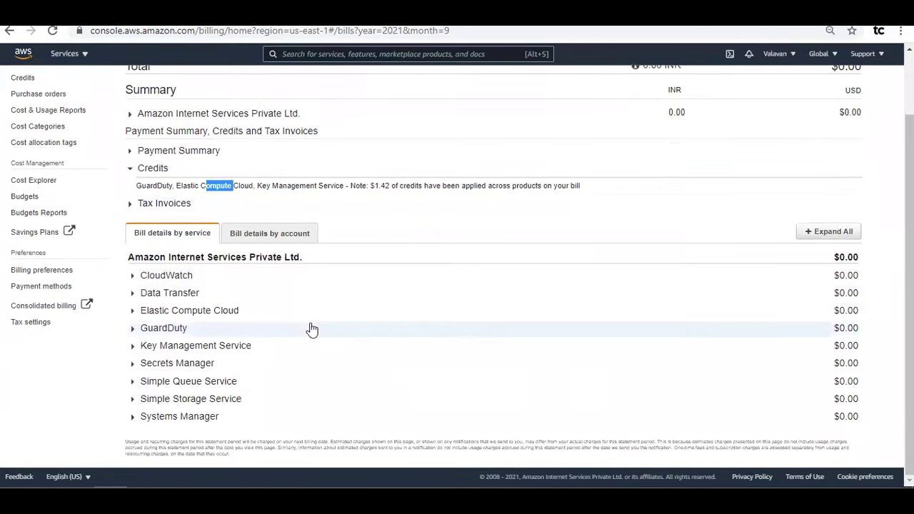
click(134, 313)
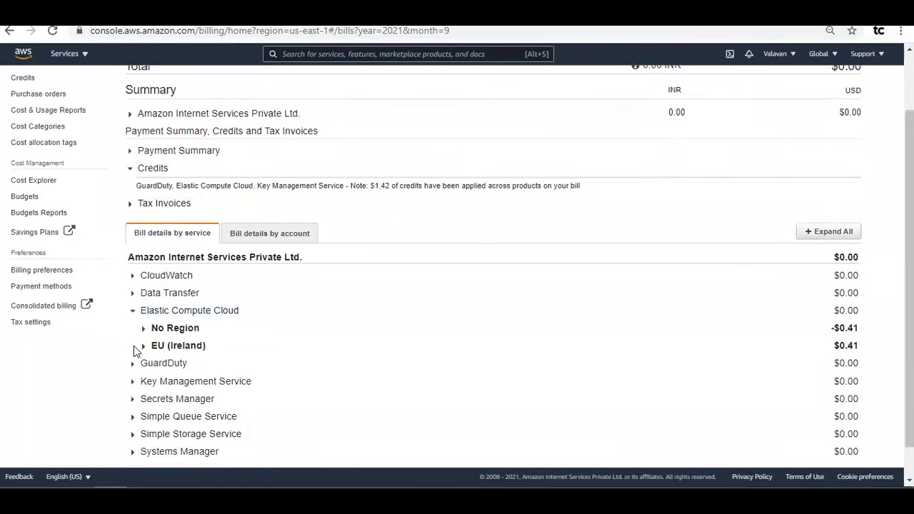
drag(850, 329, 846, 329)
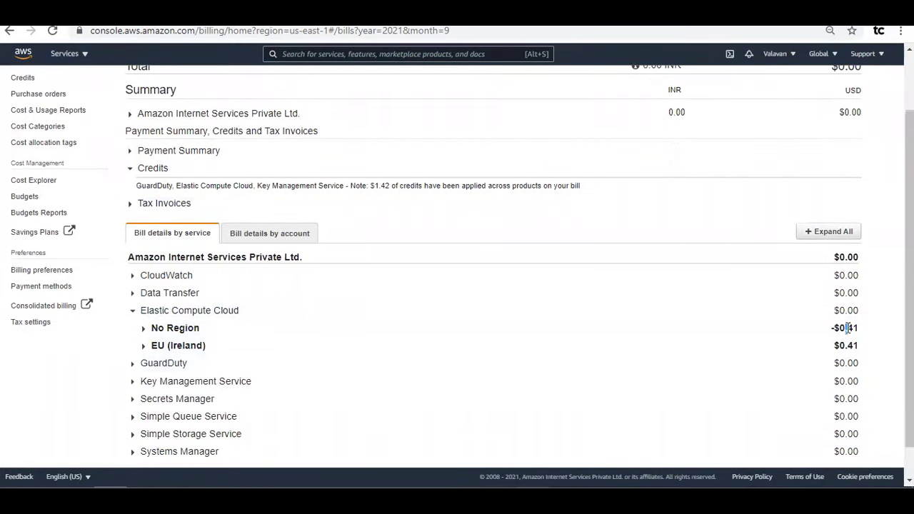